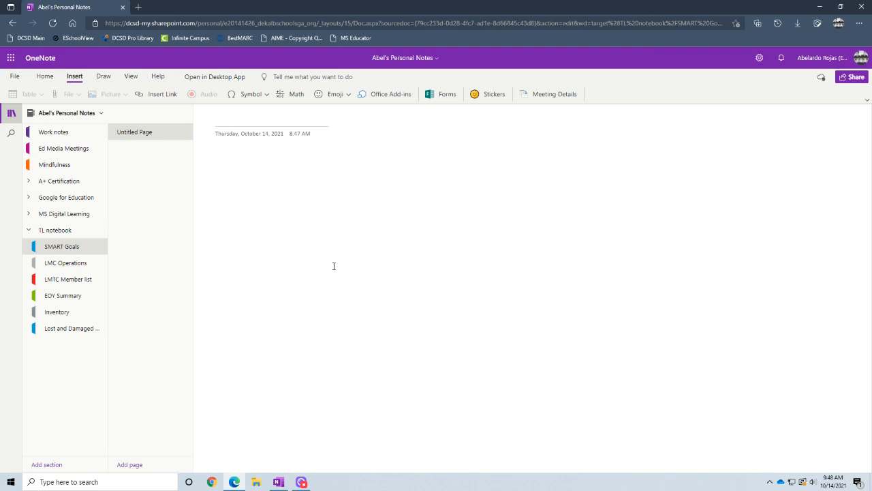
Step: View the notebook in the OneNote for Windows 10 window, then minimize that window to return to the browser version
mouse_move(278, 481)
click(289, 462)
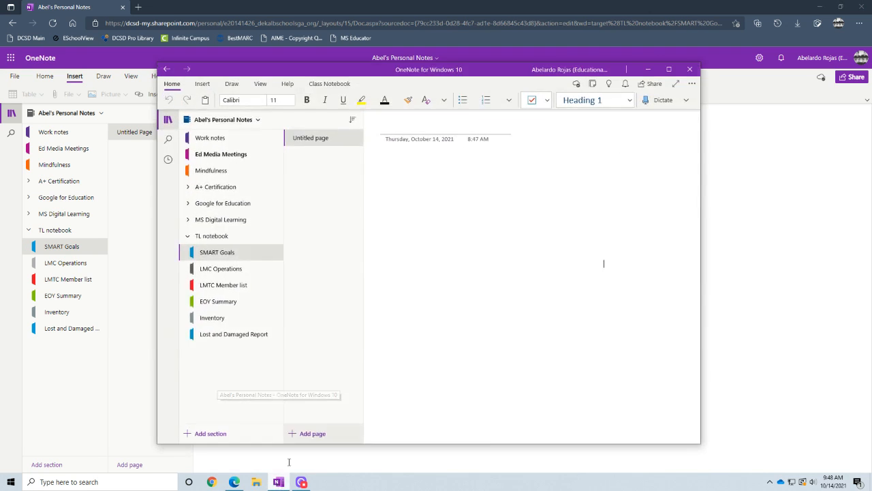
drag(494, 69, 465, 75)
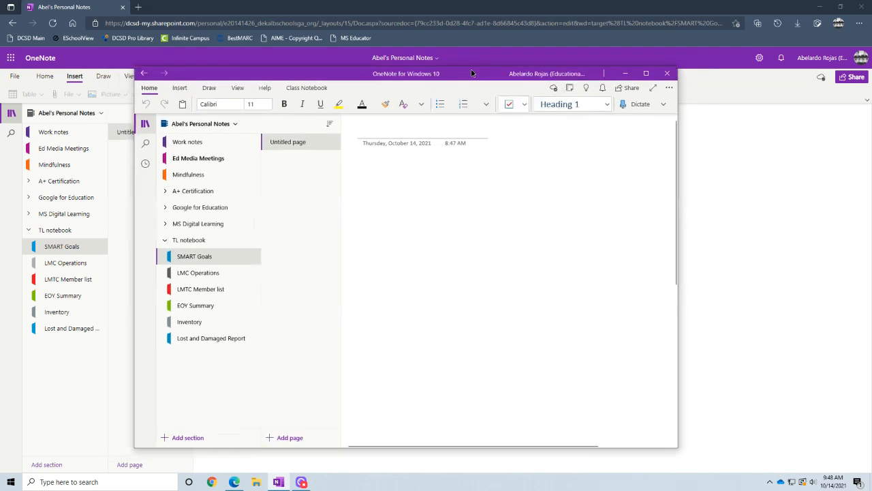
click(620, 70)
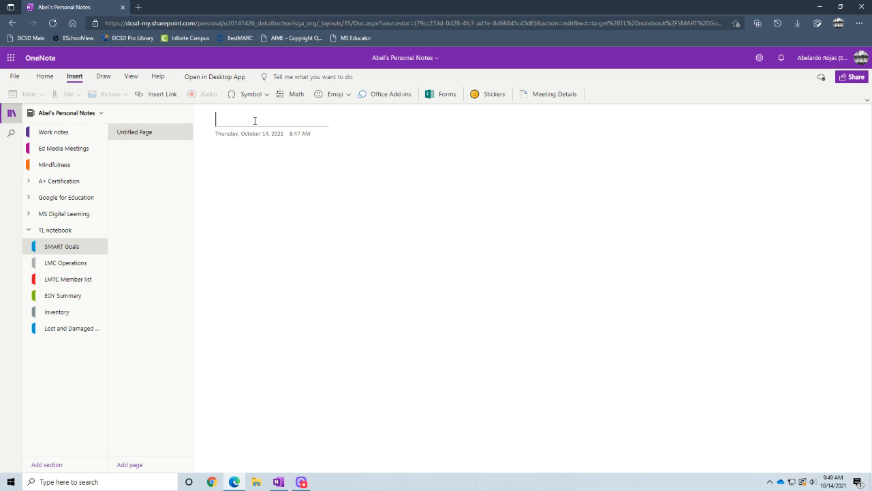
Step: Title the untitled page in the SMART Goals section "2021 SMART Goals"
text(2021 SMART Goals)
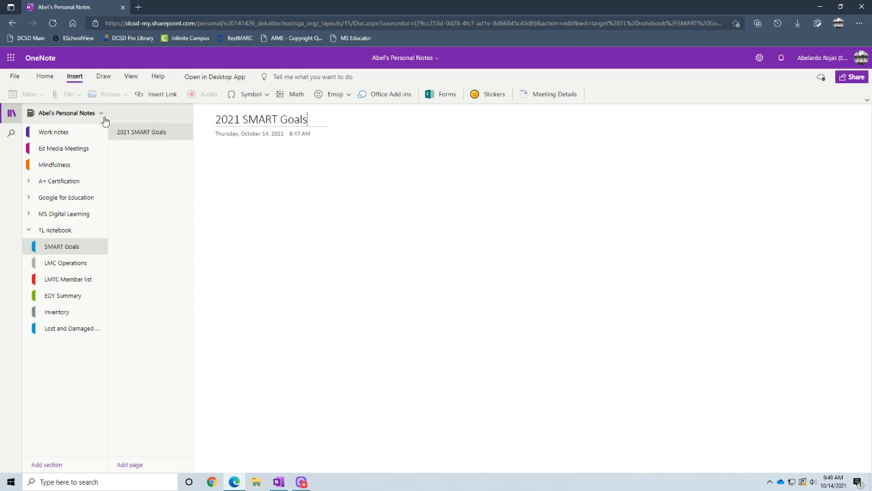
Step: Insert Smart Goals.docx from the Desktop into the page body as a file attachment
click(223, 162)
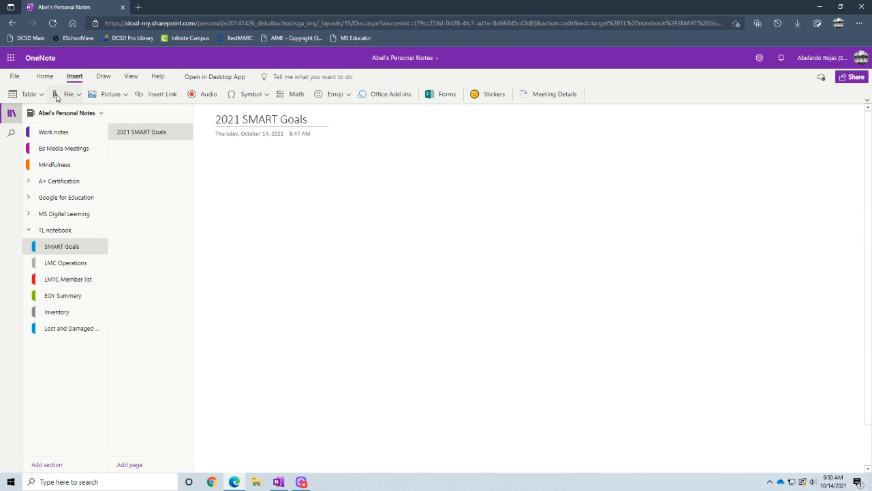
click(62, 96)
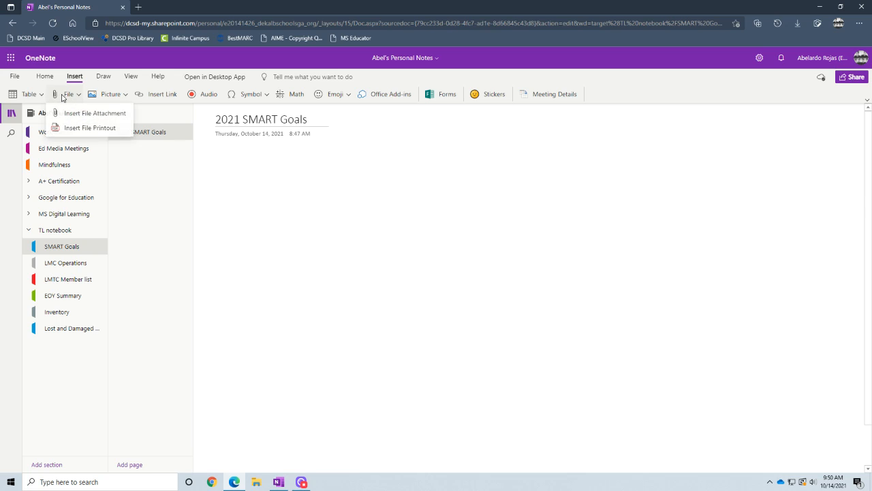
click(95, 113)
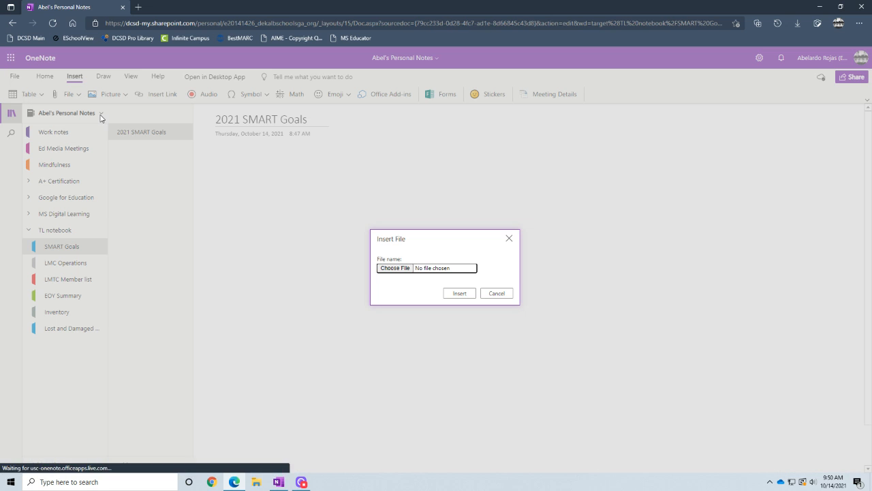
click(396, 269)
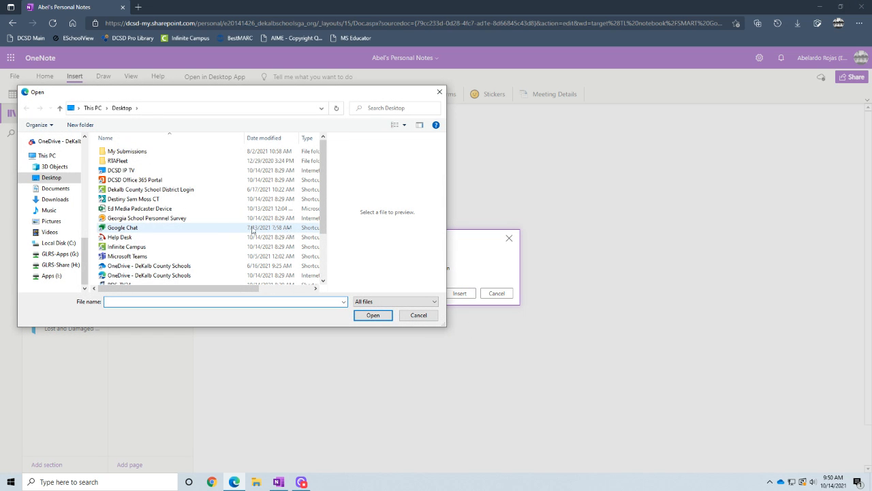
scroll(229, 231, down, 2)
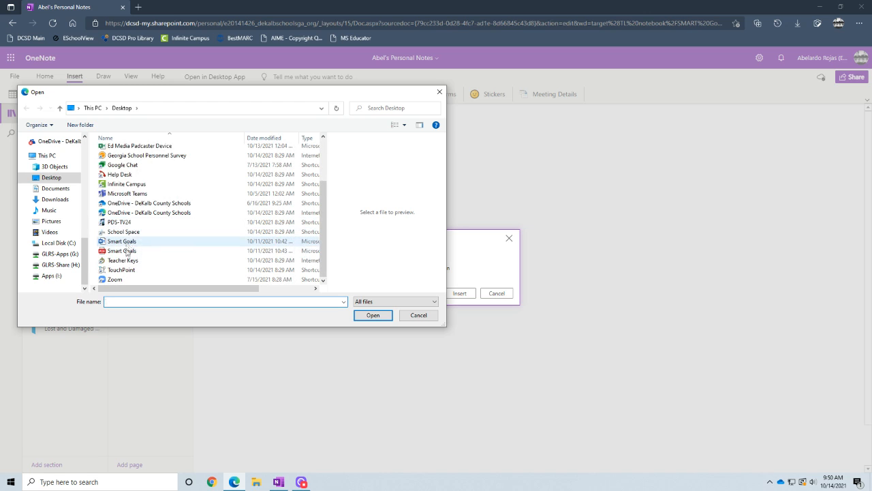
click(126, 242)
click(372, 314)
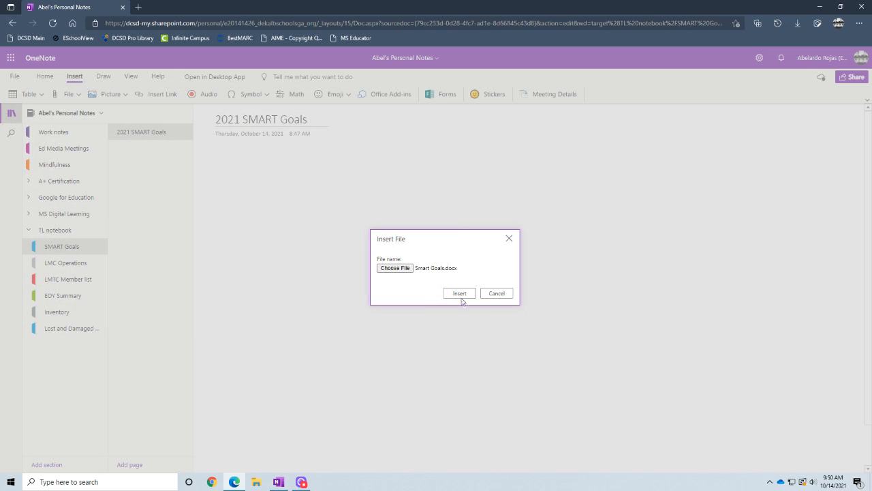
click(460, 294)
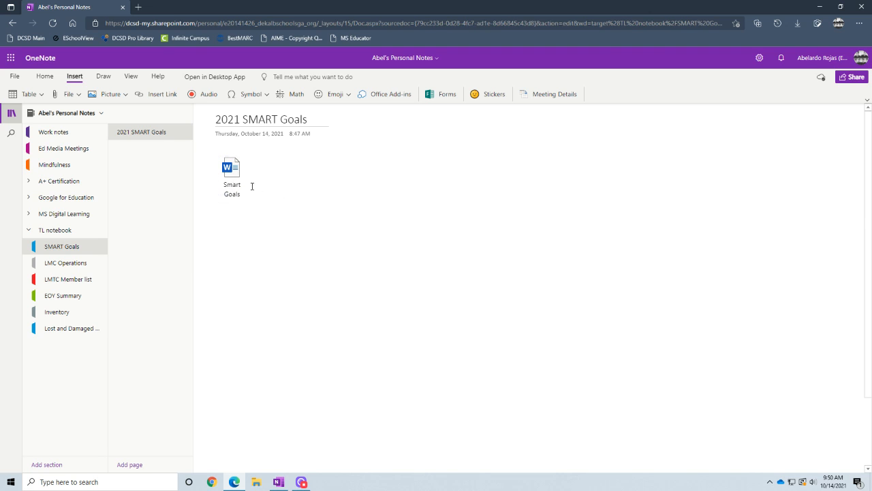
Step: Try to open the attached Smart Goals Word document from the page, and decline downloading a copy
click(228, 187)
double_click(228, 187)
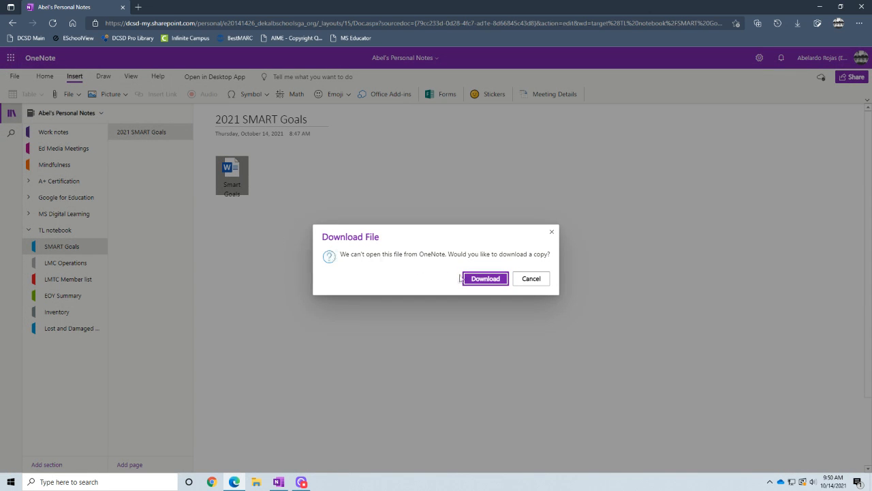
click(524, 277)
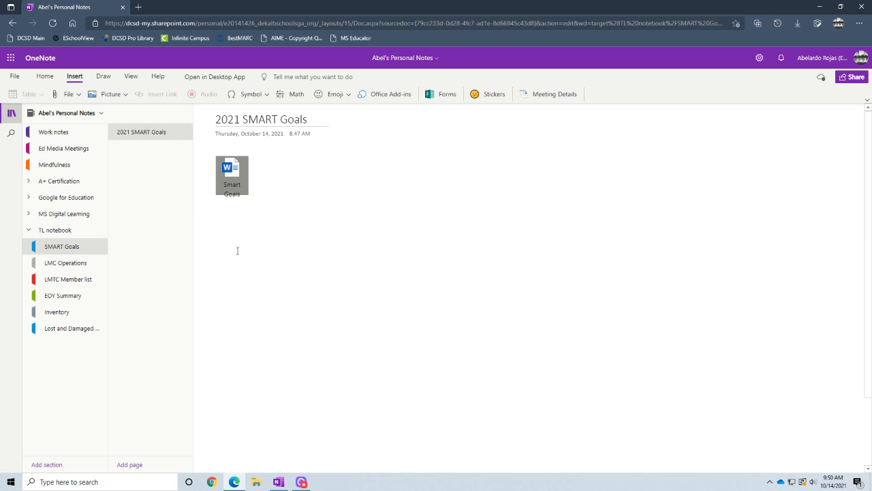
Step: Delete the Smart Goals Word attachment from the page
click(69, 95)
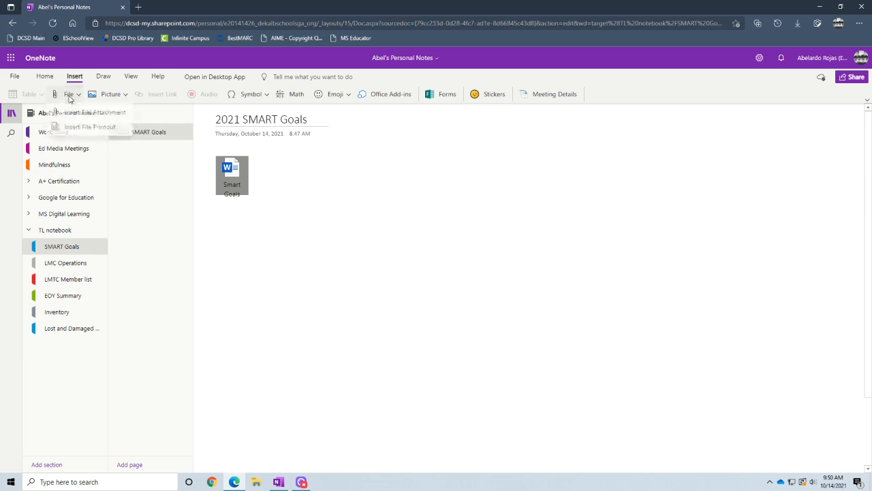
click(240, 184)
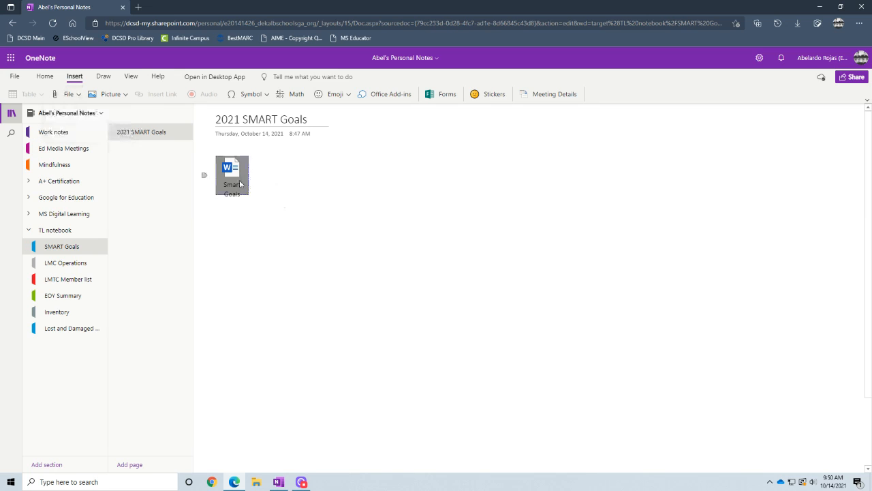
key(Delete)
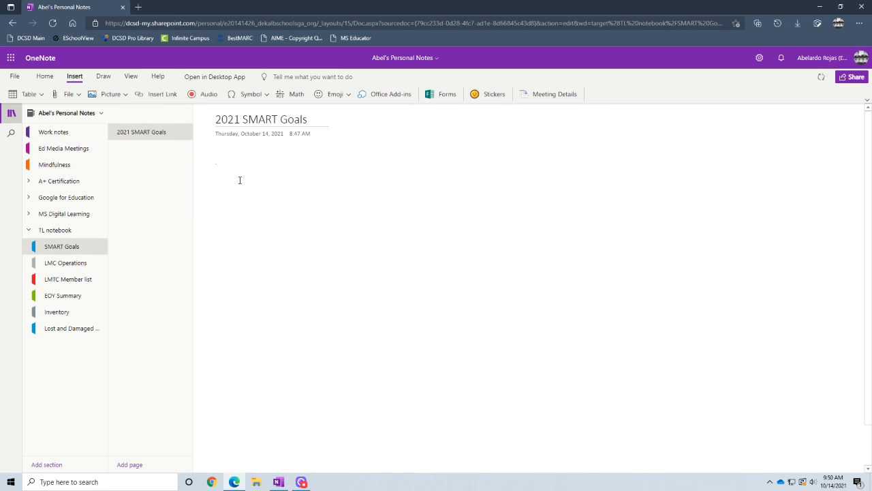
Step: Insert Smart Goals.pdf from the Desktop into the page as a file printout
click(69, 94)
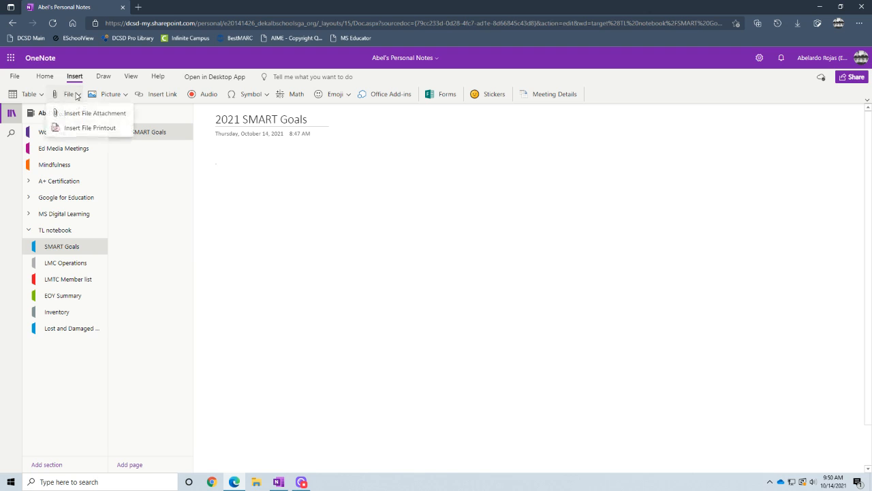
click(79, 129)
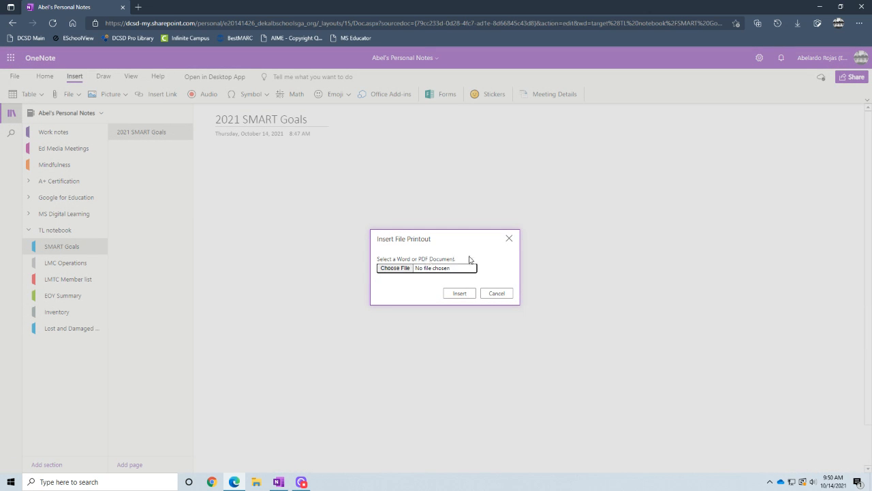
click(393, 269)
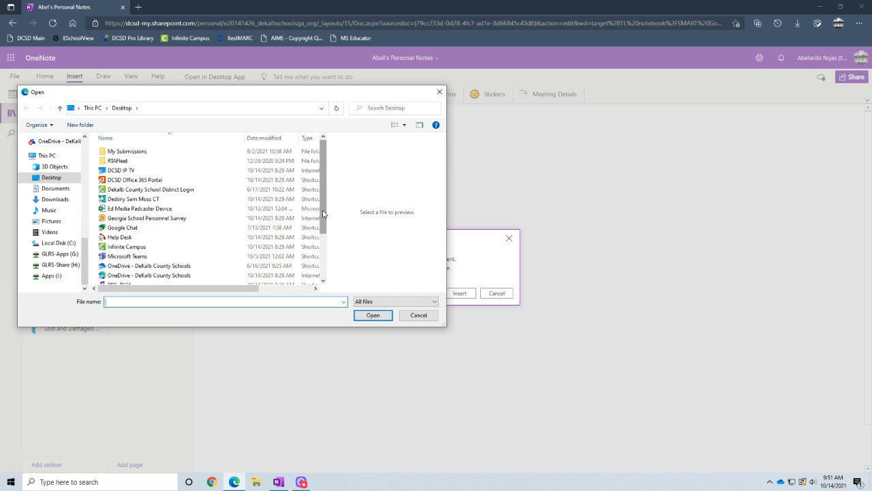
scroll(220, 253, down, 3)
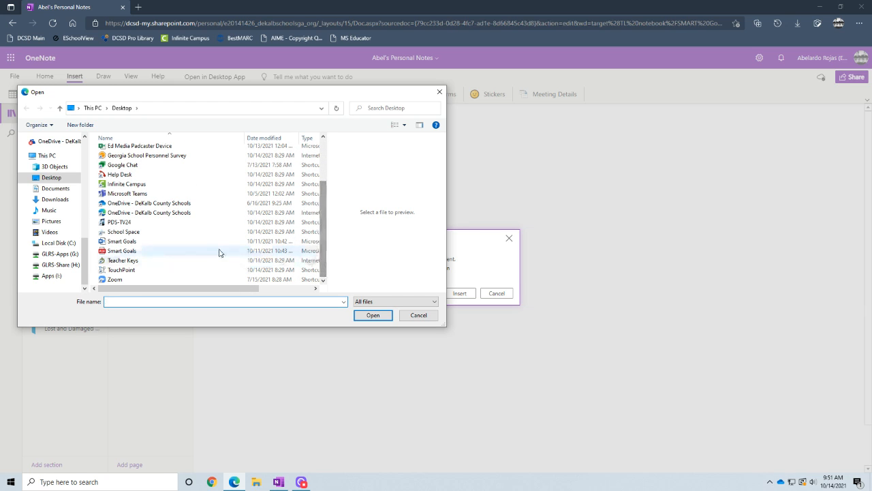
click(121, 251)
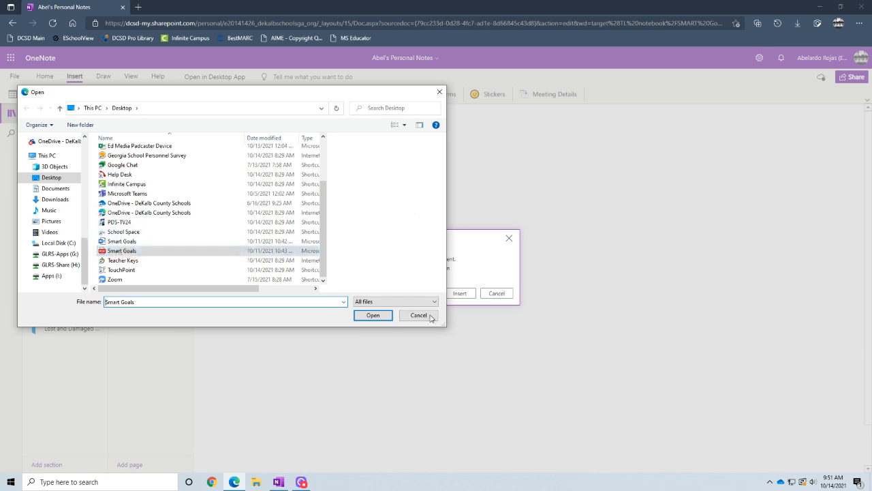
click(361, 316)
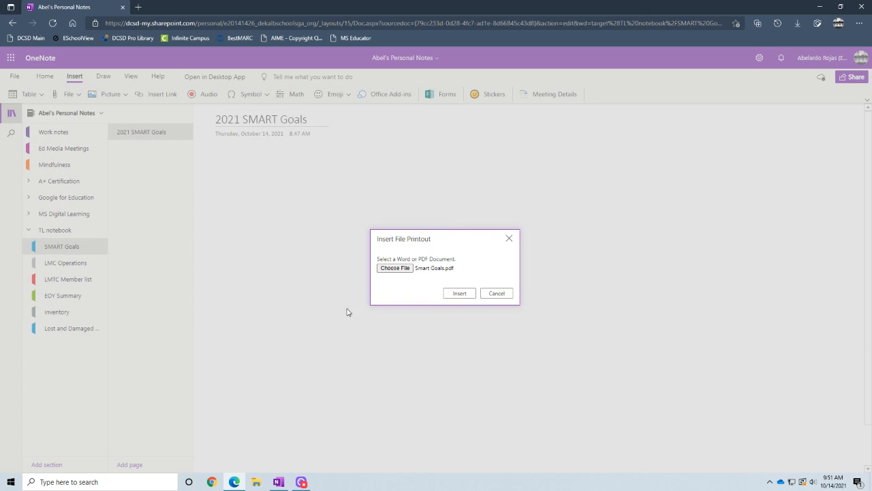
click(462, 296)
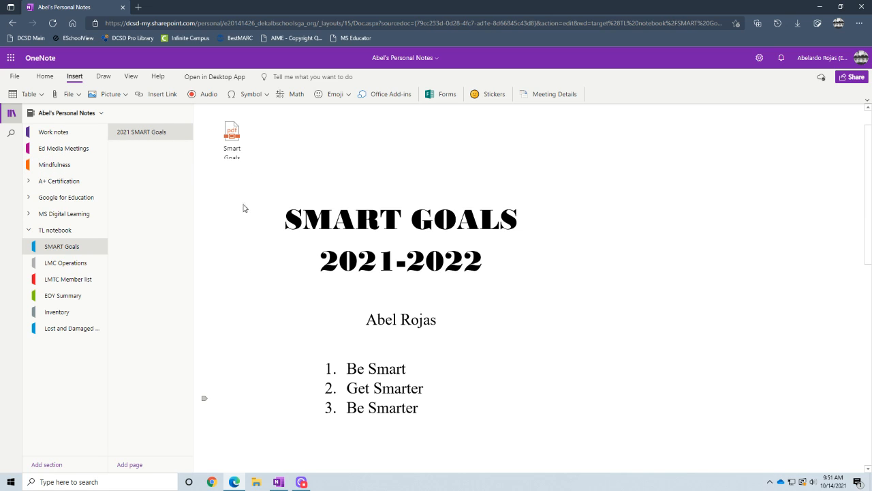
Step: Look over the Smart Goals PDF printout and try to open its file attachment, declining the download of a copy
scroll(350, 272, up, 2)
click(230, 175)
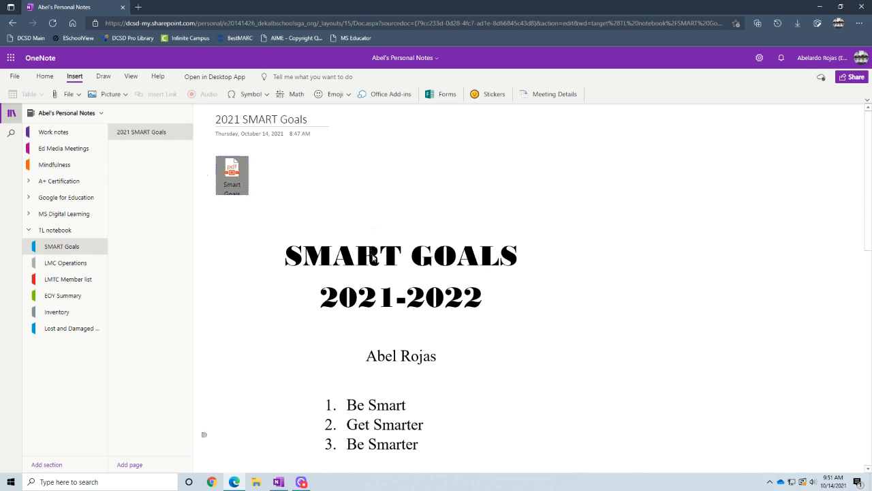
scroll(464, 302, down, 1)
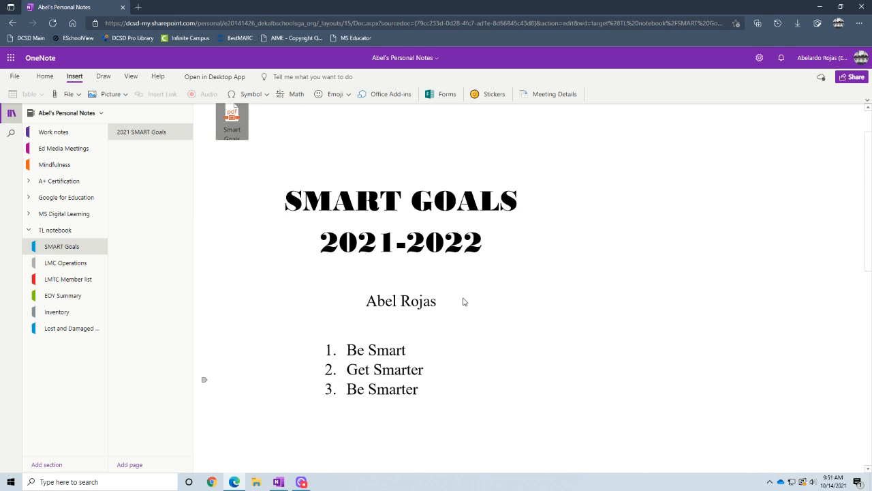
scroll(447, 307, up, 1)
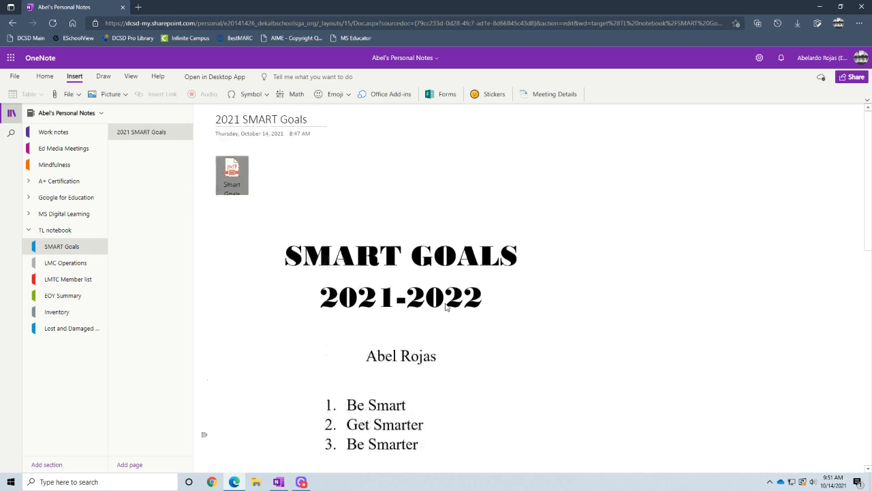
click(232, 183)
double_click(232, 184)
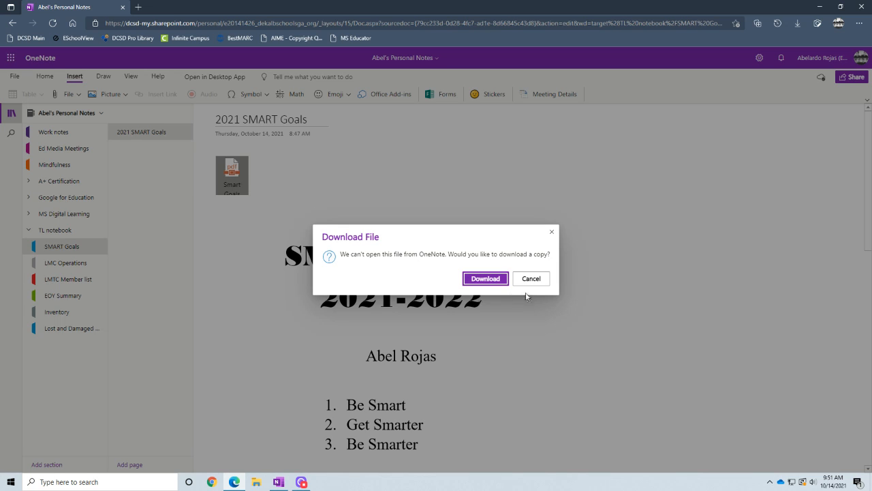
click(531, 279)
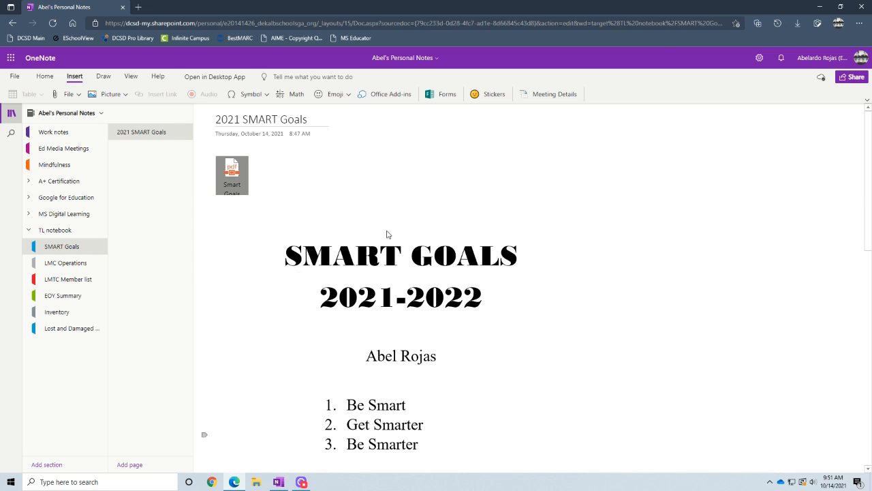
Step: Minimize the browser and switch to the OneNote for Windows 10 app with the 2021 SMART Goals page
click(821, 7)
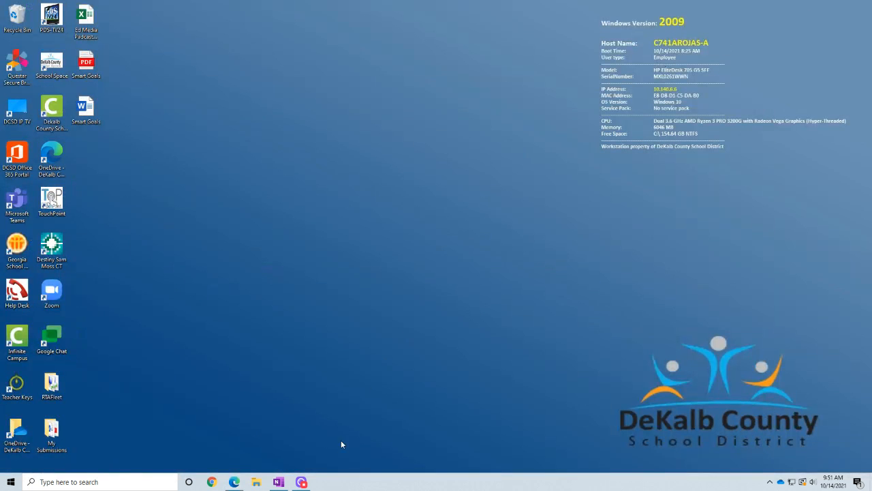
click(278, 482)
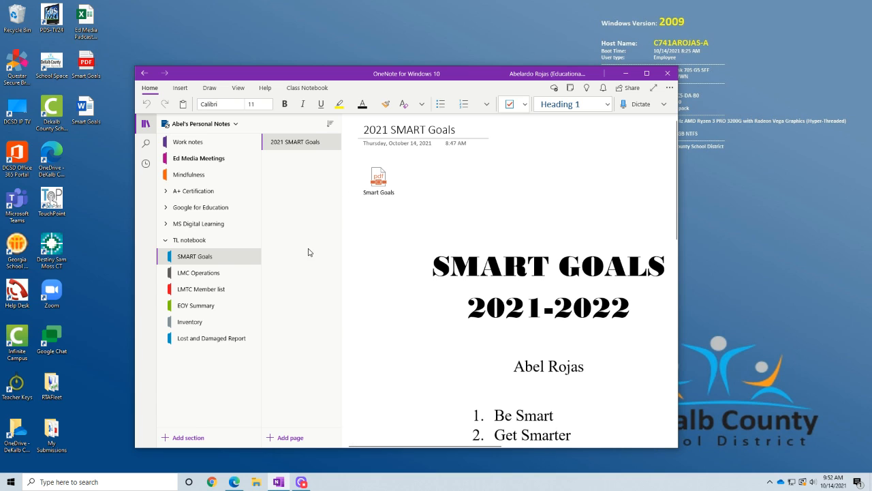
Step: Delete the Smart Goals PDF attachment and its printout image from the 2021 SMART Goals page
click(376, 188)
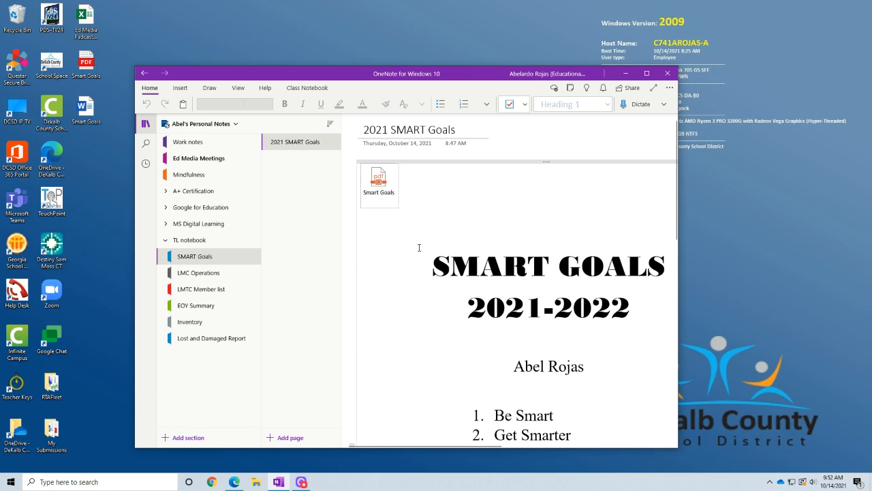
key(Delete)
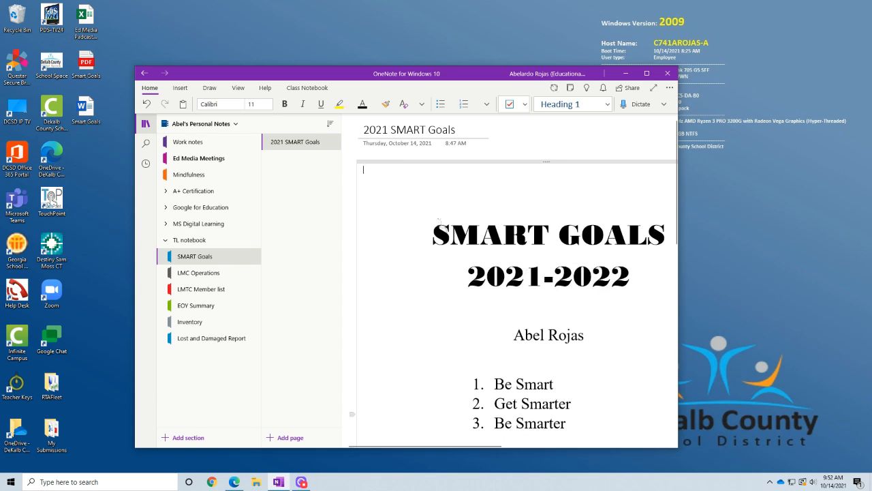
click(409, 235)
key(Delete)
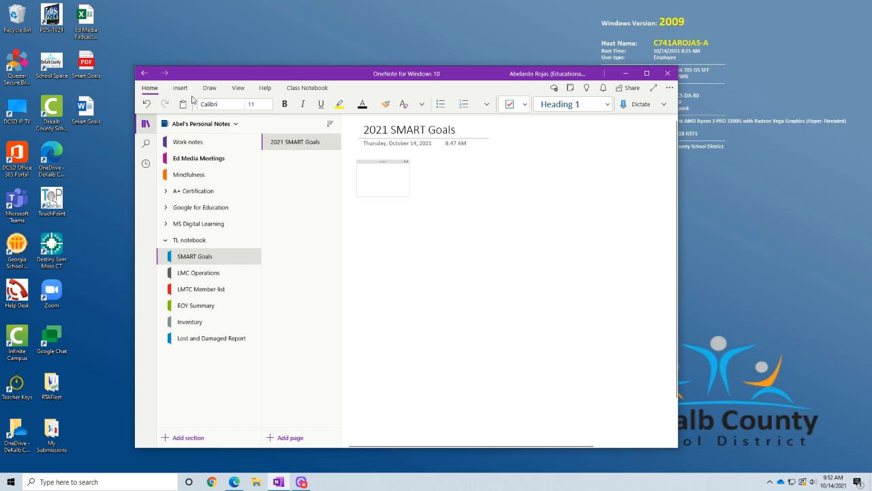
Step: Bring up the insertion options for the Smart Goals Word file from the Desktop on the 2021 SMART Goals page, and cancel without inserting
click(473, 130)
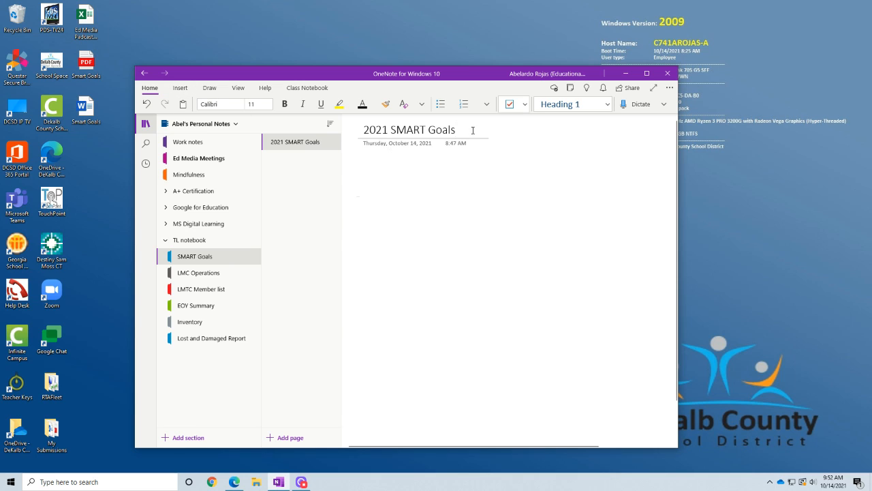
click(180, 88)
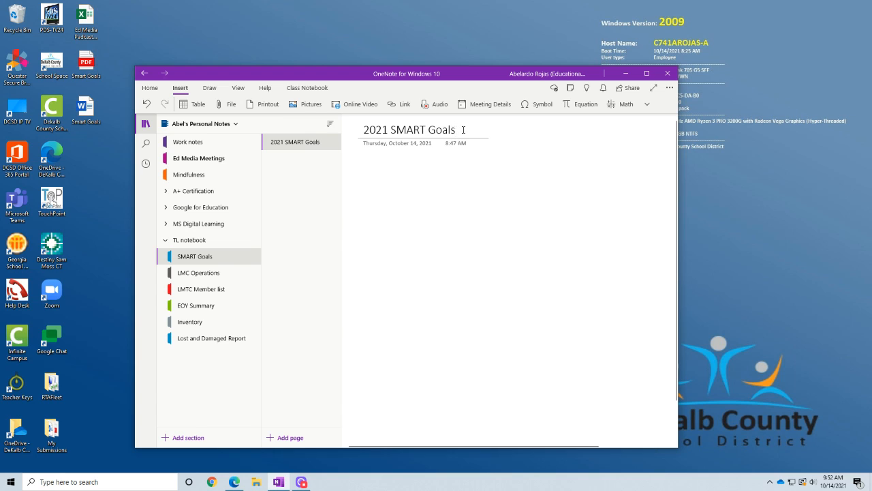
click(361, 177)
click(225, 106)
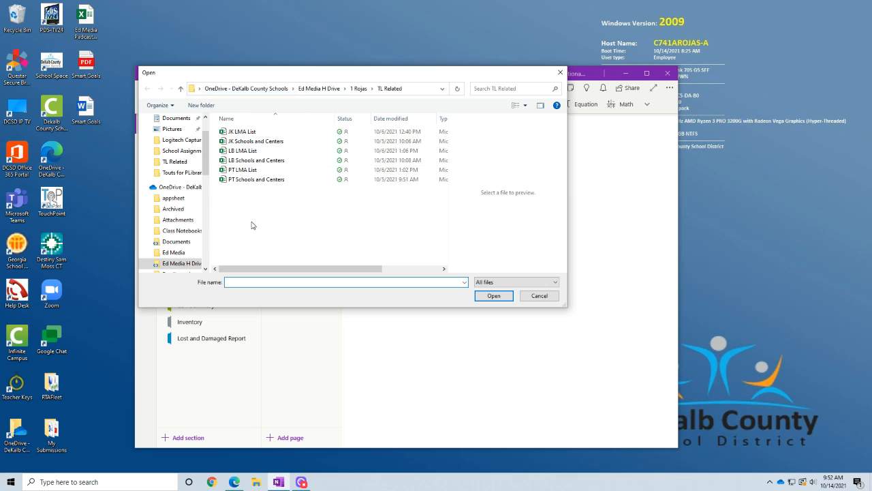
scroll(189, 184, up, 2)
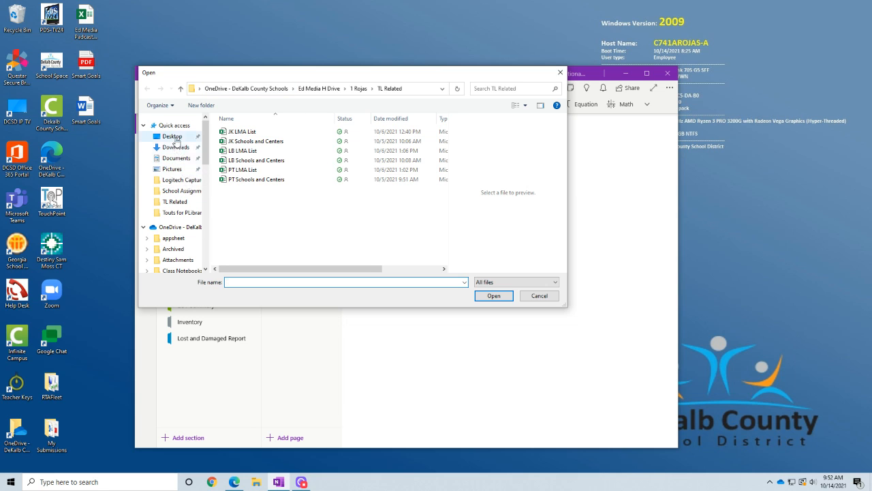
click(172, 136)
scroll(294, 204, down, 2)
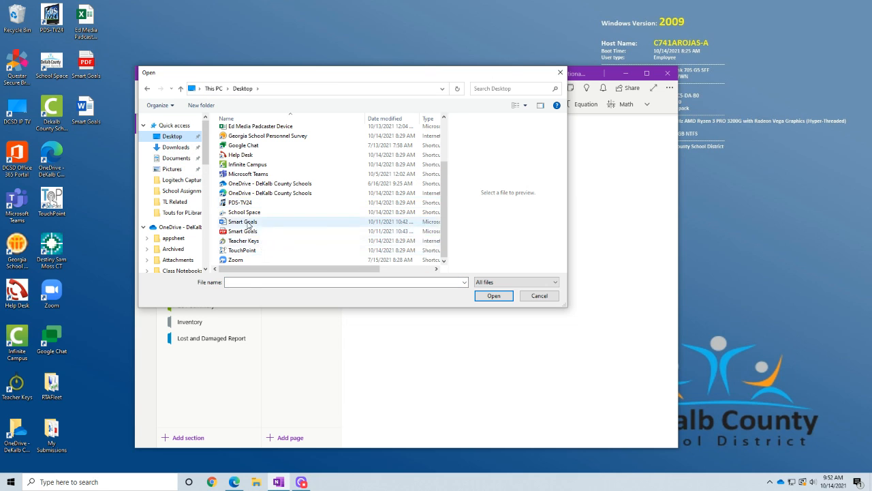
click(248, 222)
click(494, 296)
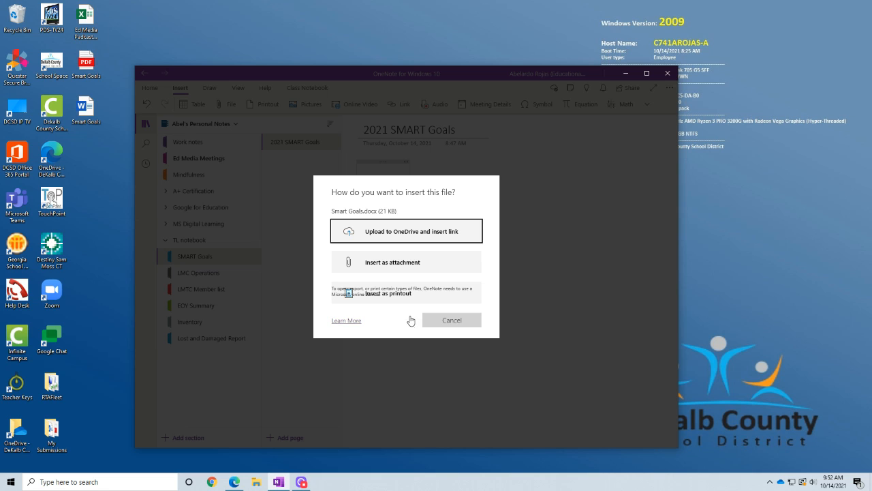
click(452, 320)
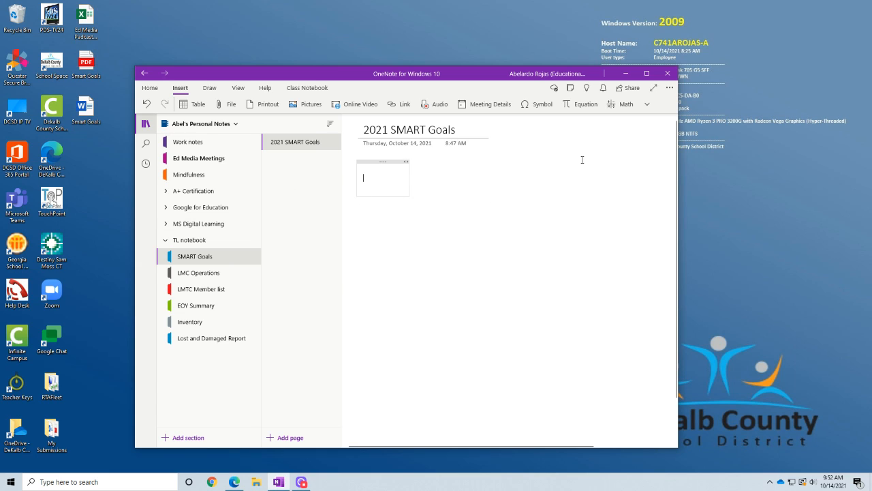
Step: Open the sharing options for the 2021 SMART Goals page and close them without sharing
click(621, 91)
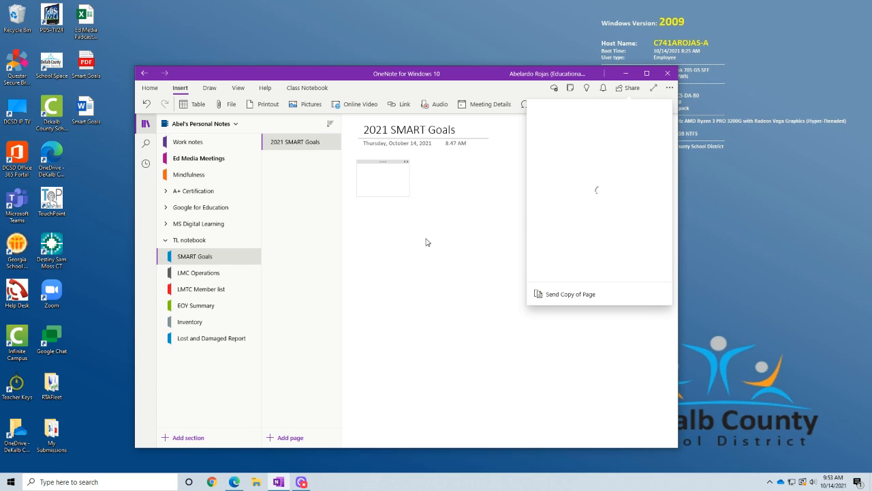
click(362, 292)
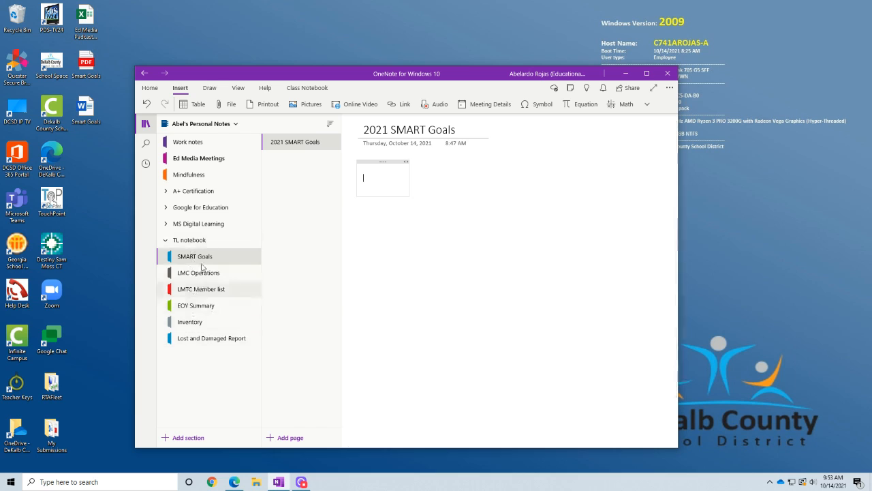
Step: Add a new notebook section named Library Project
click(193, 444)
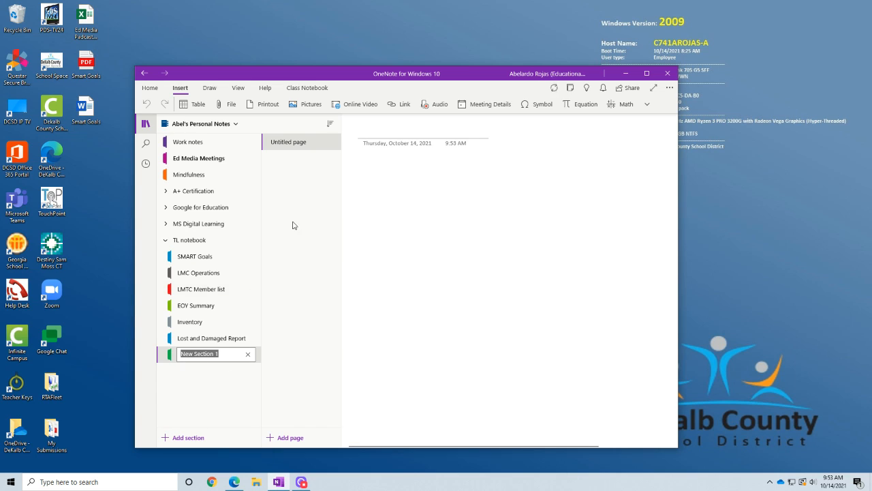
text(Library Project)
key(Return)
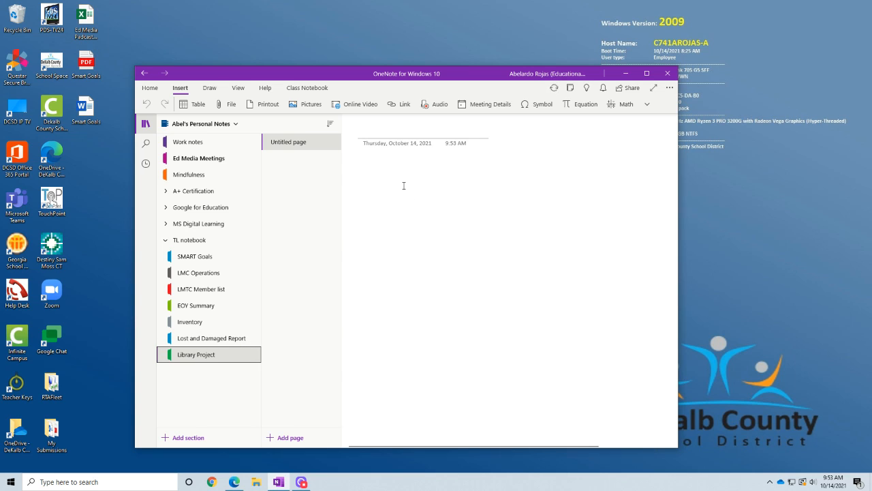
Step: Title the untitled page Interlibrary Project and write "Notes" and "Some notes" on two lines in its body
click(400, 133)
text(Inter)
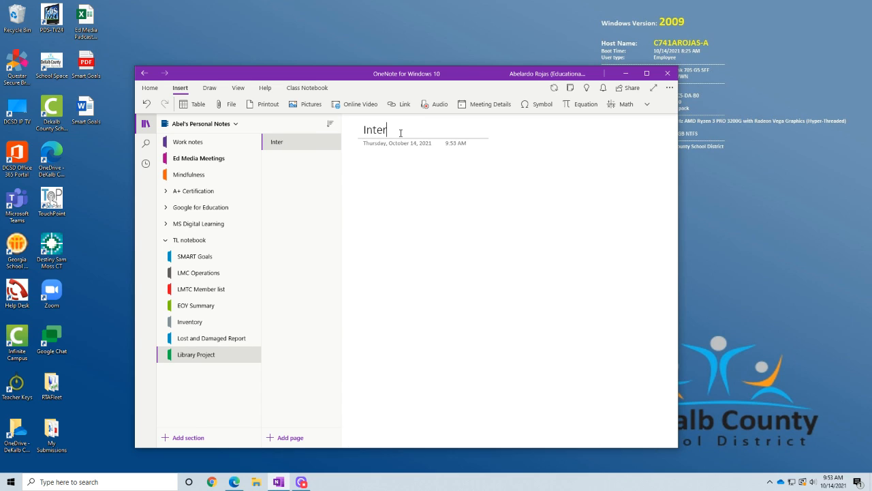
text(library Project)
click(450, 171)
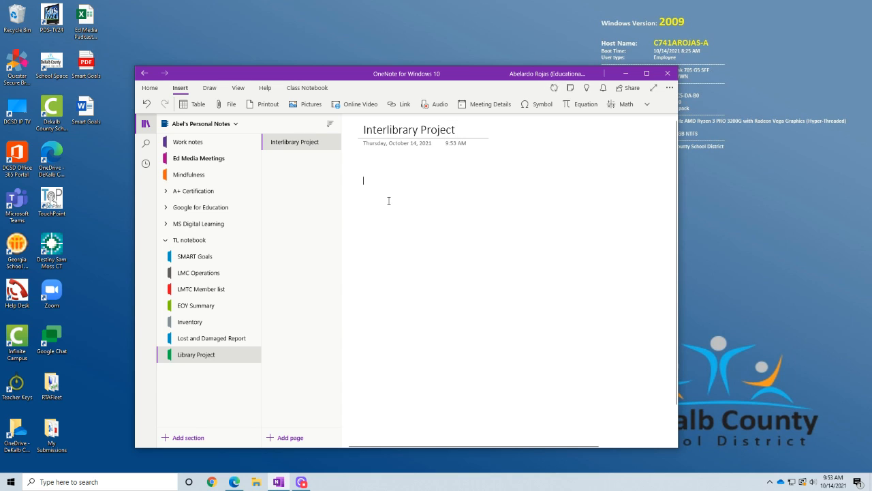
text(Notes )
text(Some notes)
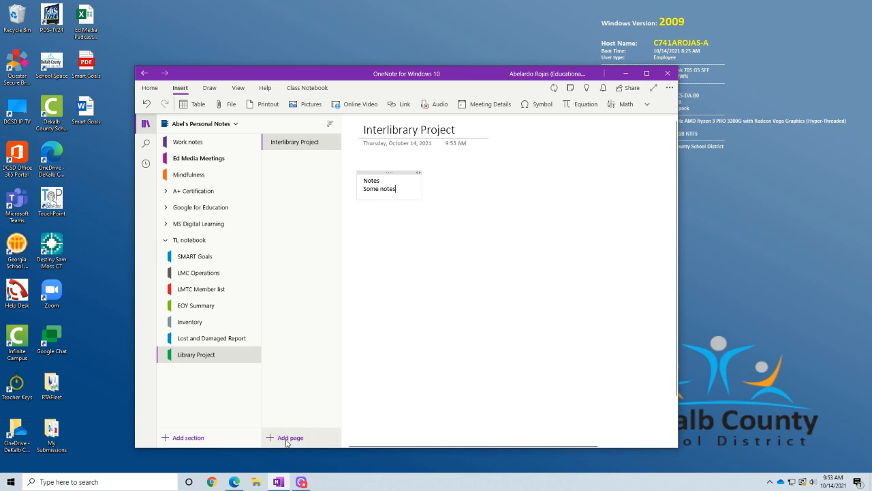
Step: Add two more pages to the Library Project section, titled Gardening project and Math Club
click(289, 437)
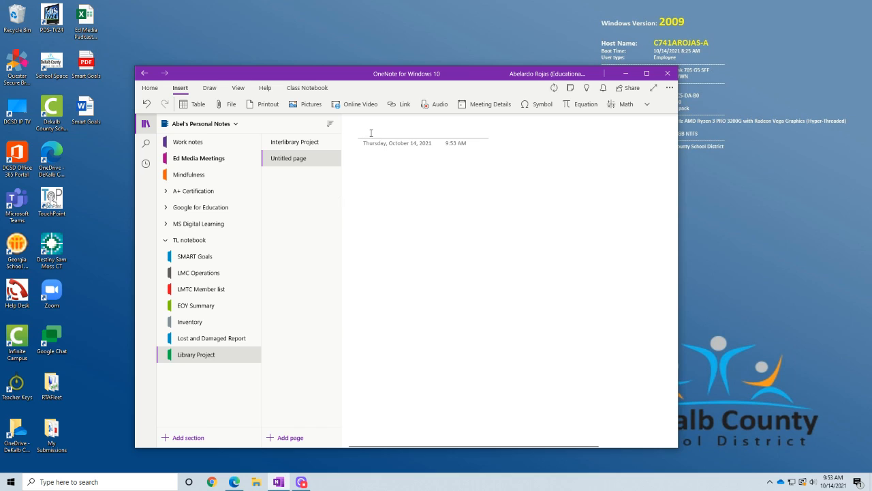
text(Gardening project)
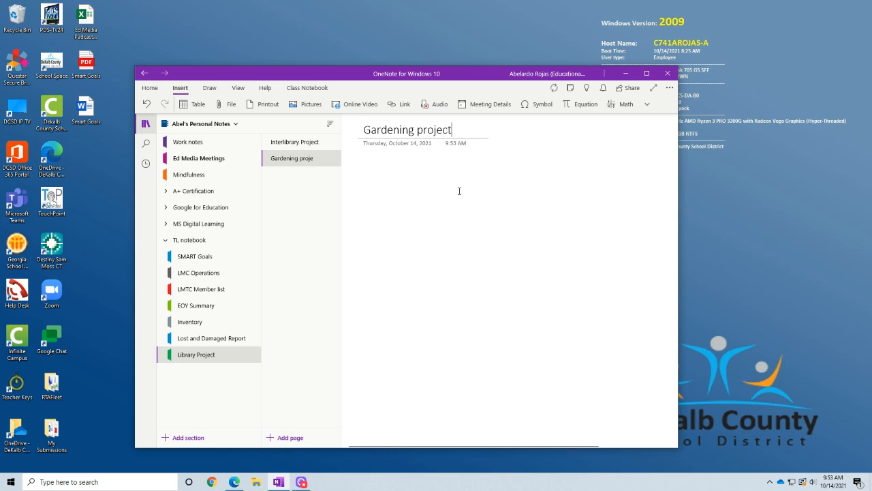
click(273, 442)
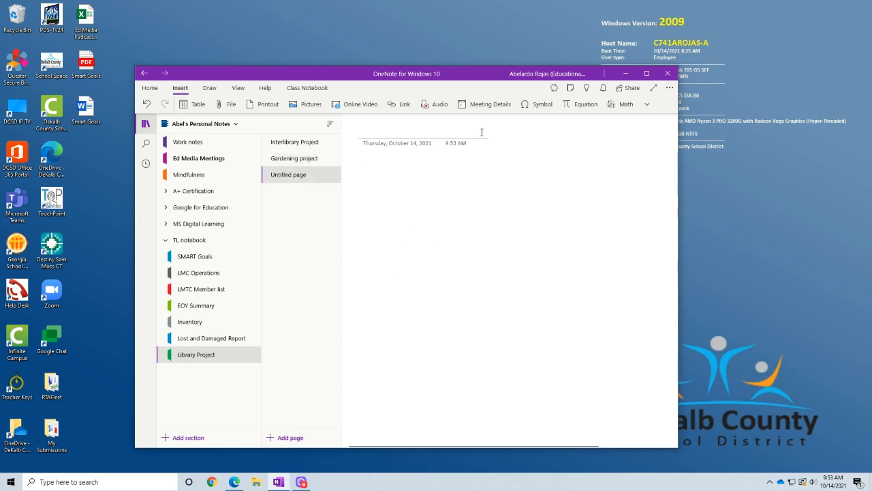
text(Math Club)
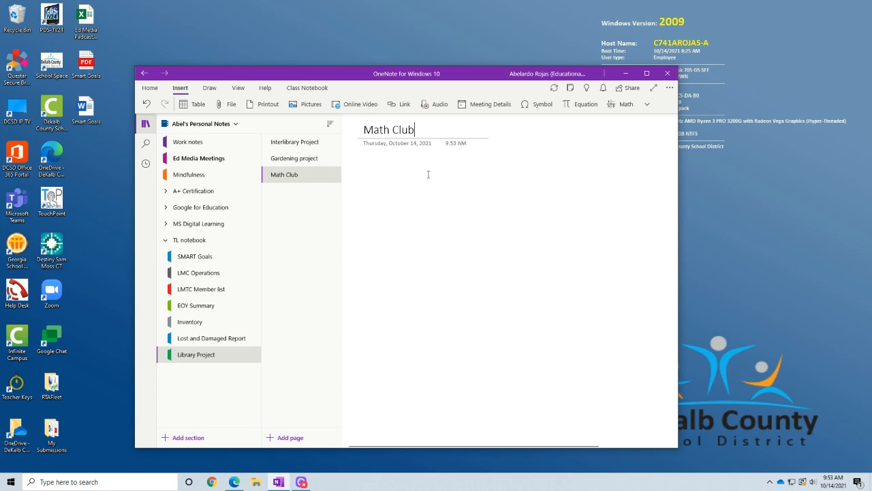
key(Return)
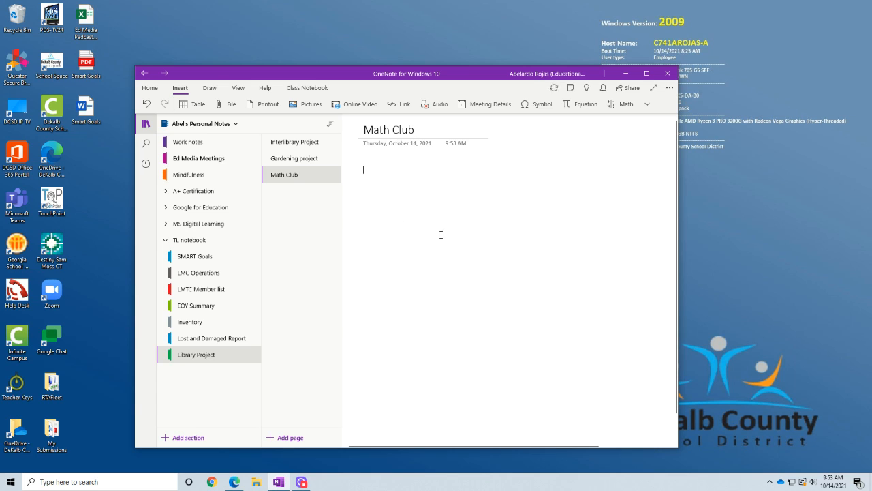